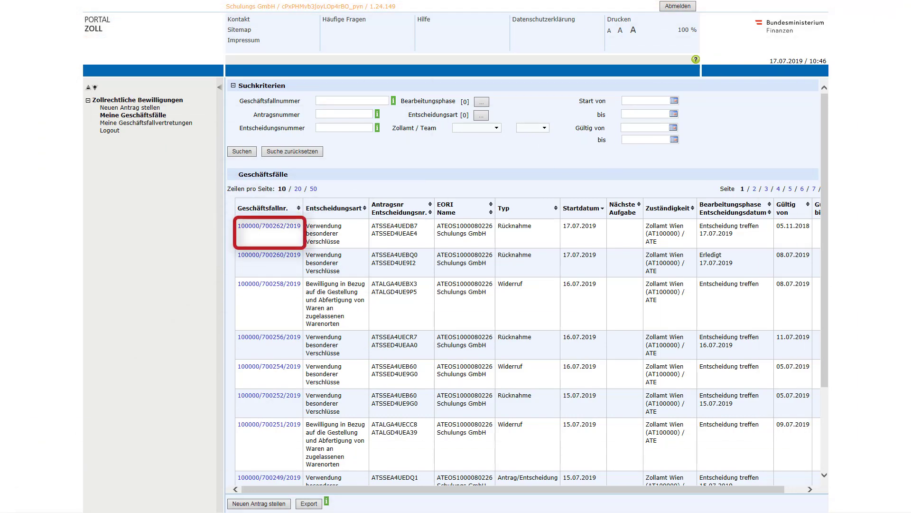
Open the first listed case's Stellungnahme task and write "Alle zum damaligen Zeitpunkt relevanten Daten wurden geliefert. Zusätzliches Datenblatt wird übermittelt." as the statement
click(269, 226)
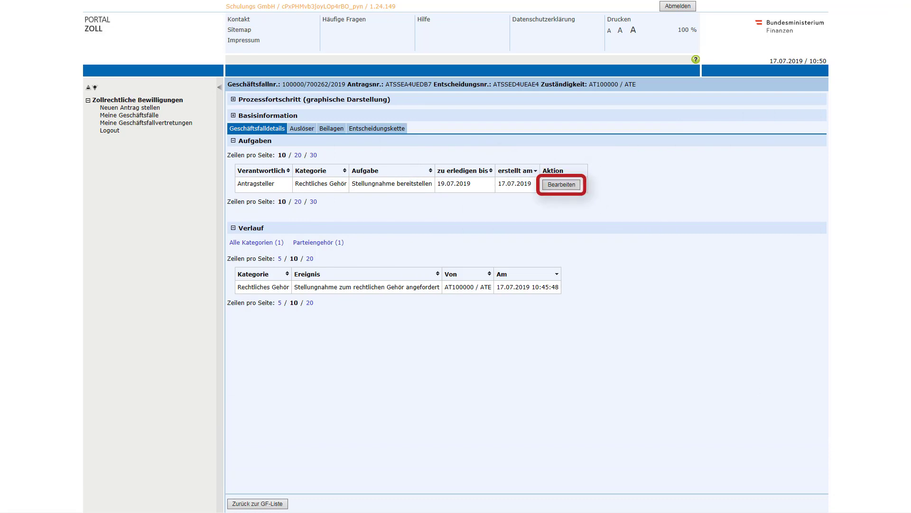
click(561, 184)
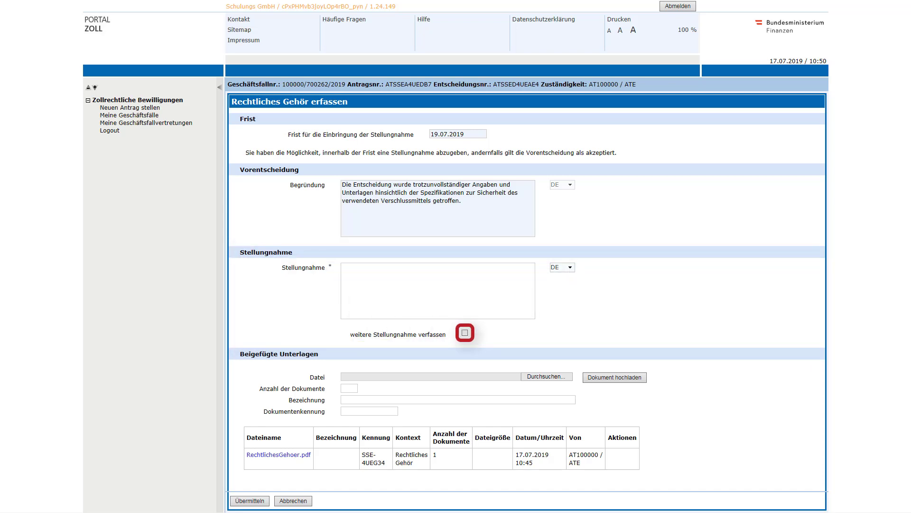
click(356, 269)
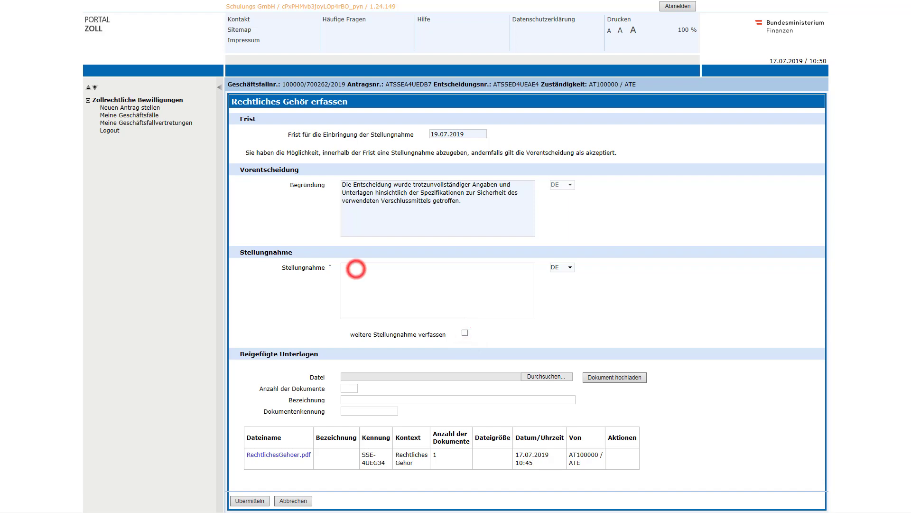
text(Alle zum damaligen Zeitpunkt relevan)
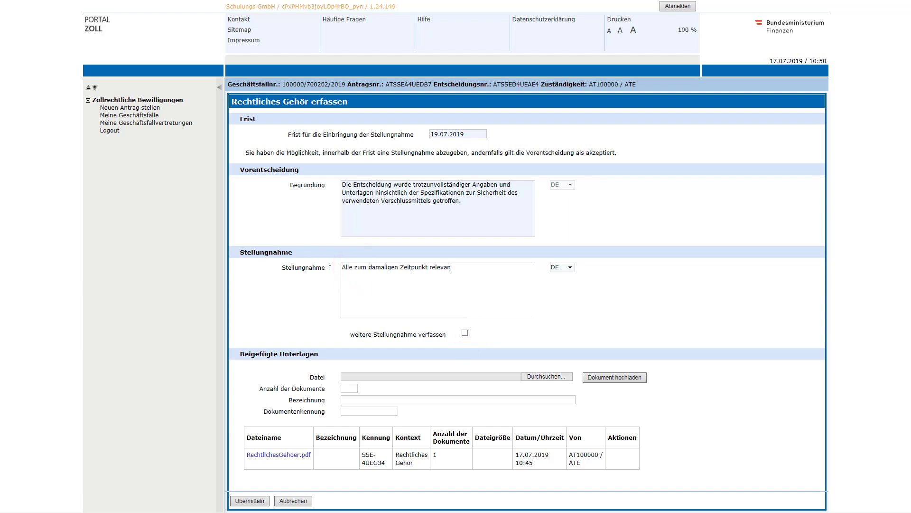
text(ten Daten wurden geliefert. zus)
key(BackSpace)
key(BackSpace)
key(BackSpace)
text(Zusätzliches Datenblatt wir)
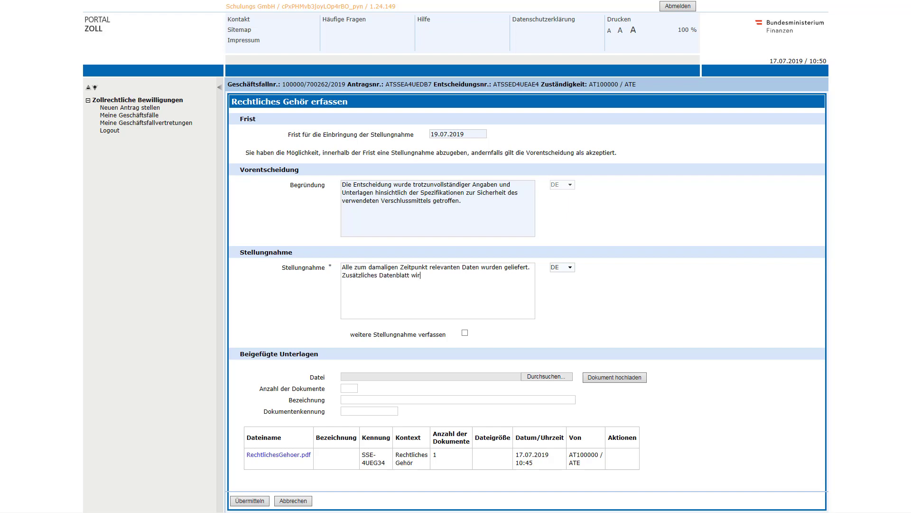
text(d übermittelt.)
Add a new line to the Stellungnahme: "Der verwendete Verschluss ist und war sicher und entsprach allen Anforderungen."
key(Return)
text(Der verwendete Verschluss ist und war sicher und ents)
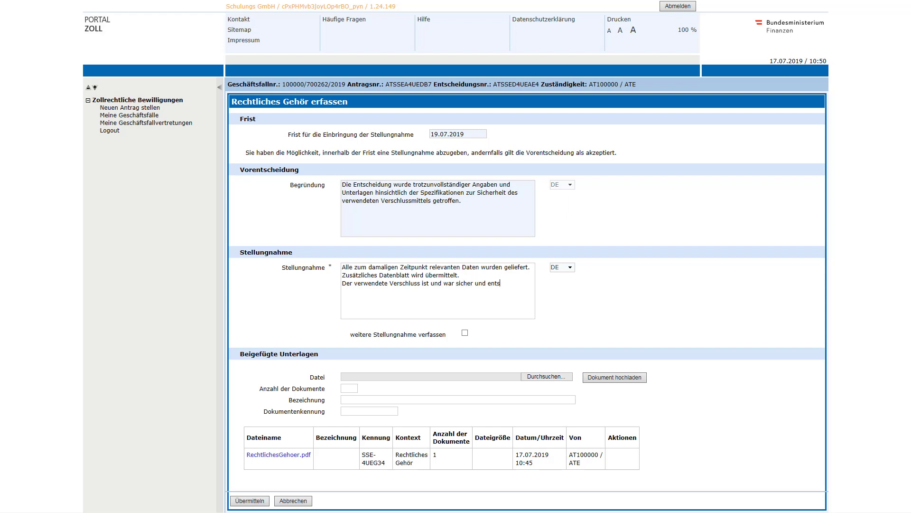
text(prach allen Anforderungen.)
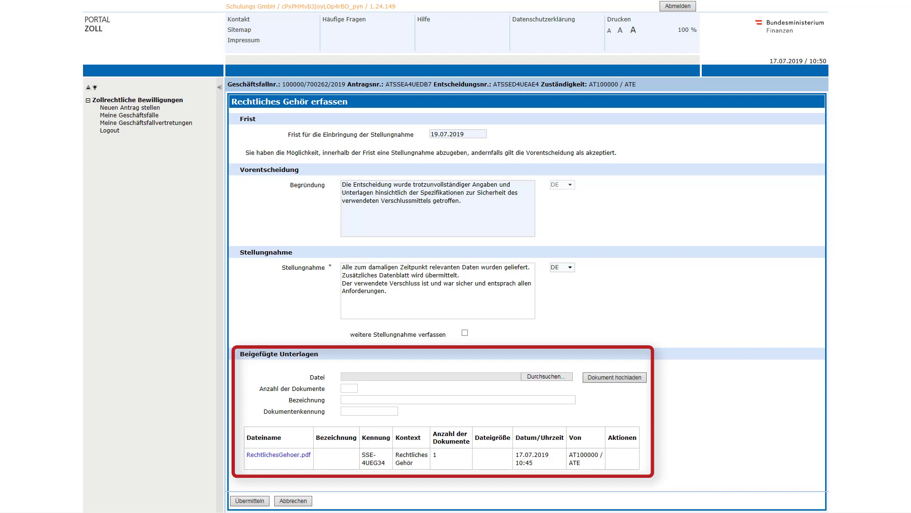
Fill in the attachment details with document count 1, Bezeichnung "Datenblatt" and Dokumentenkennung "Daten.jpg"
click(349, 389)
text(1)
click(348, 398)
text(Datenb)
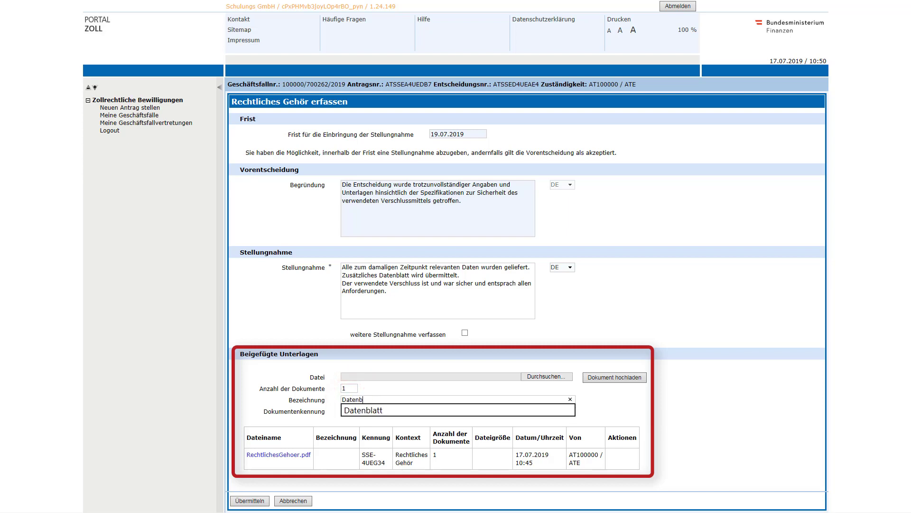
text(latt)
click(348, 410)
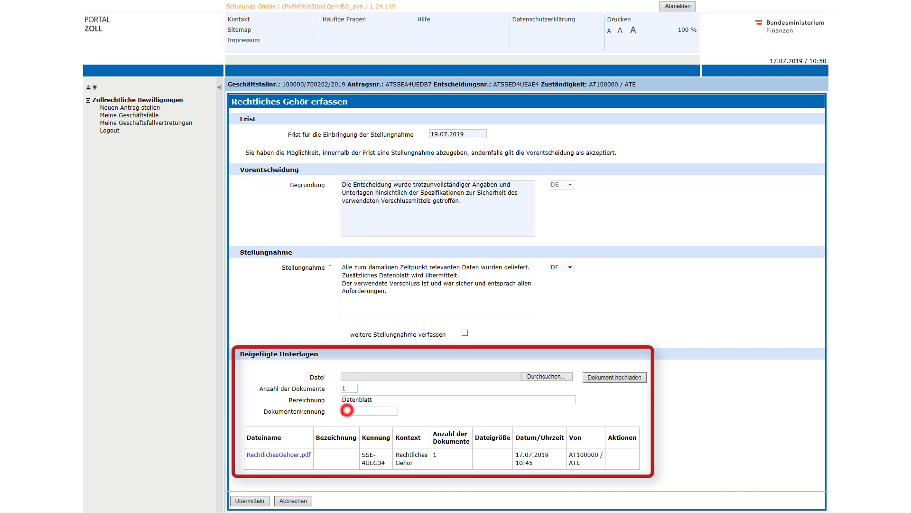
text(Daten.jpg)
Upload the Datenblatt JPEG from the desktop as the attachment and submit the statement
click(546, 376)
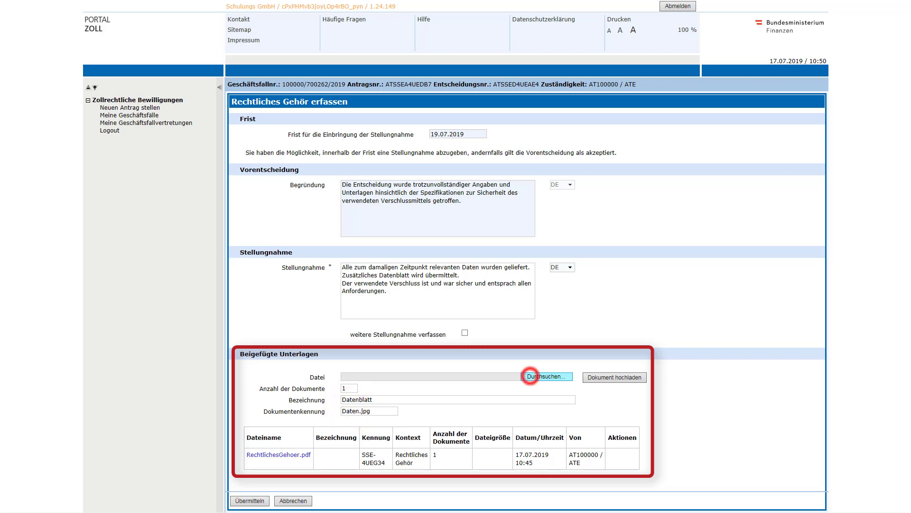
drag(444, 101, 444, 193)
double_click(276, 141)
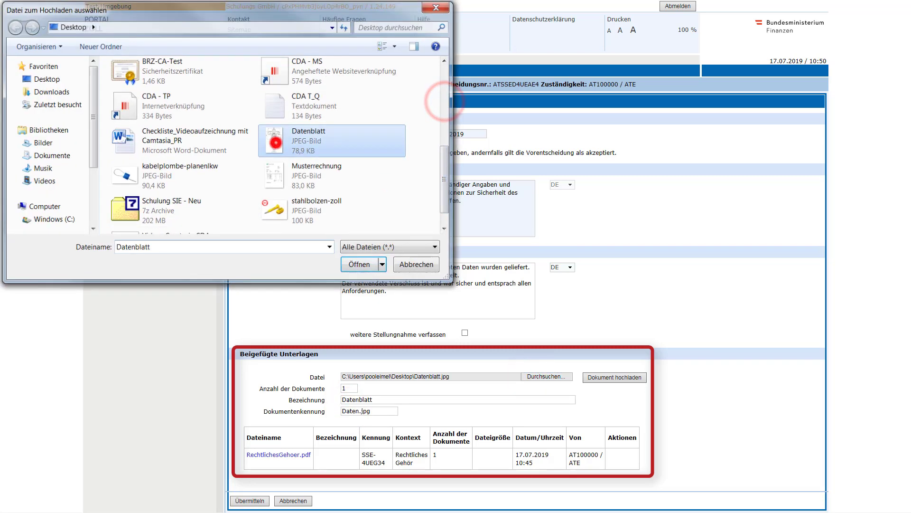
click(617, 377)
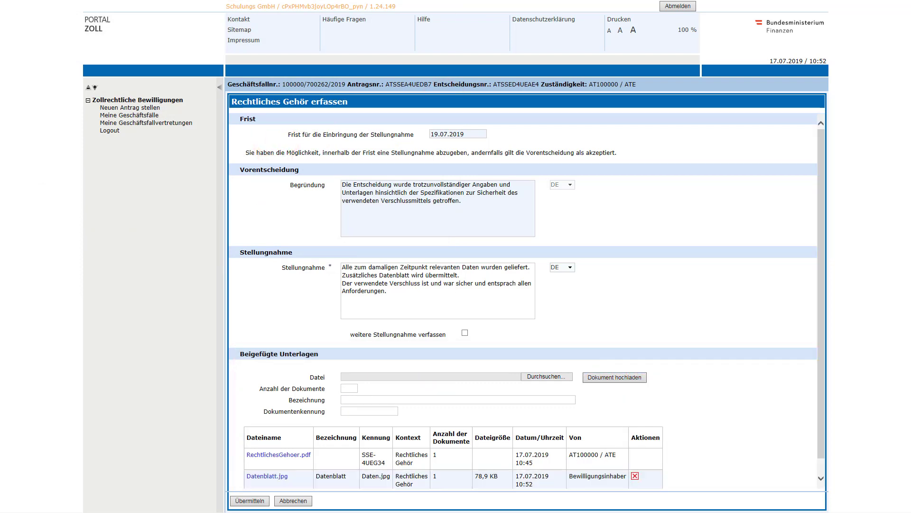
scroll(527, 298, down, 1)
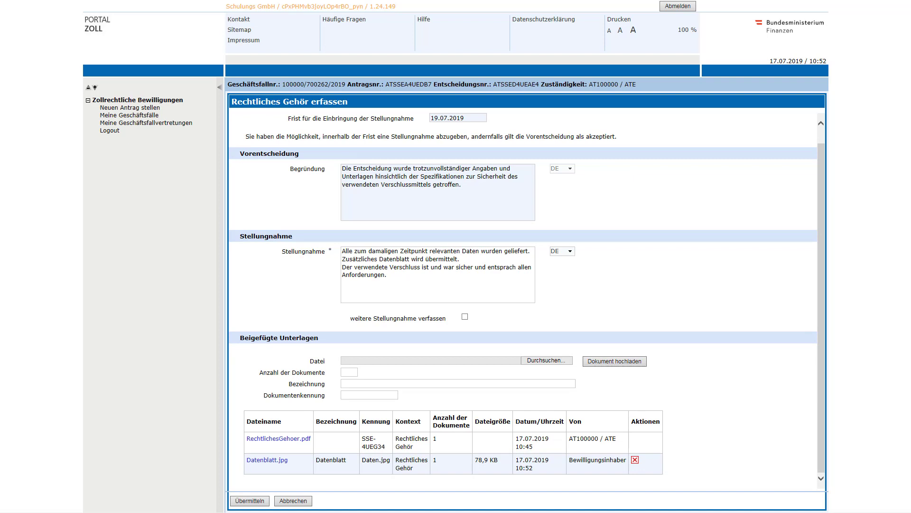
click(249, 500)
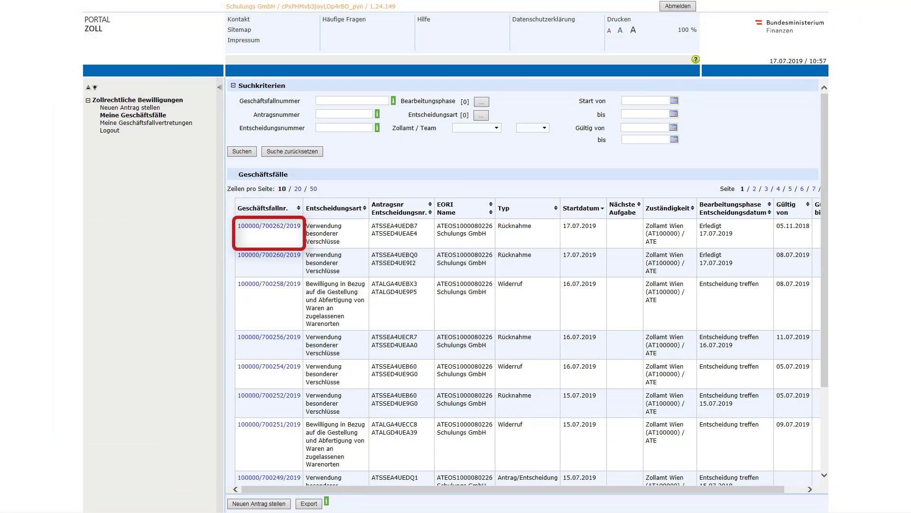
Reopen the first listed case and view its Auslösegrund and Referenzentscheidung
click(269, 226)
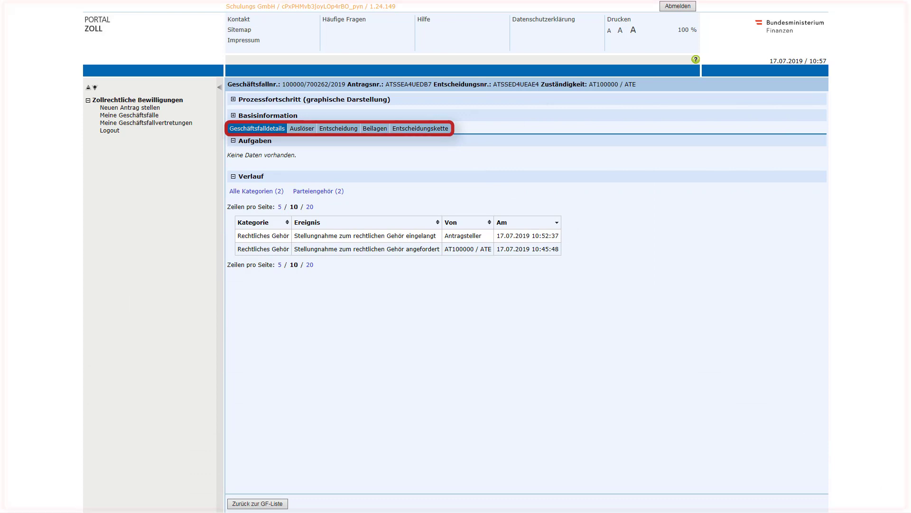
click(302, 128)
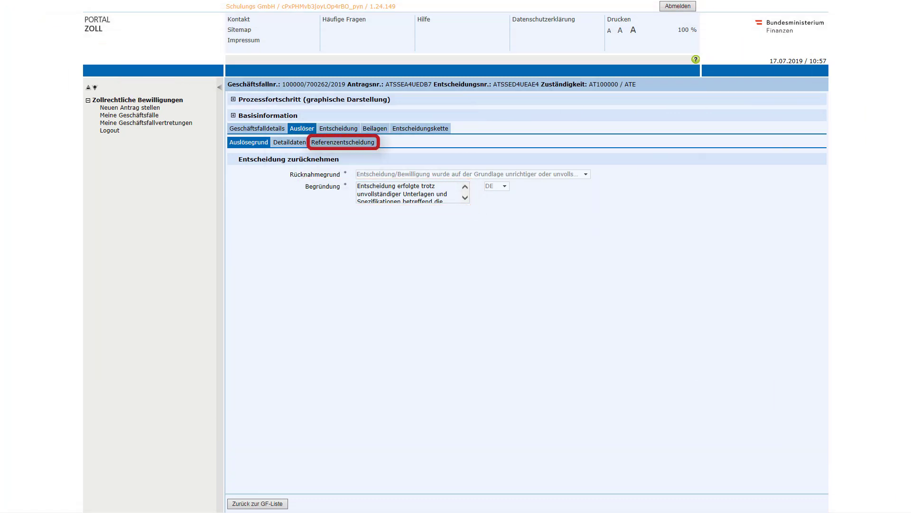
click(342, 142)
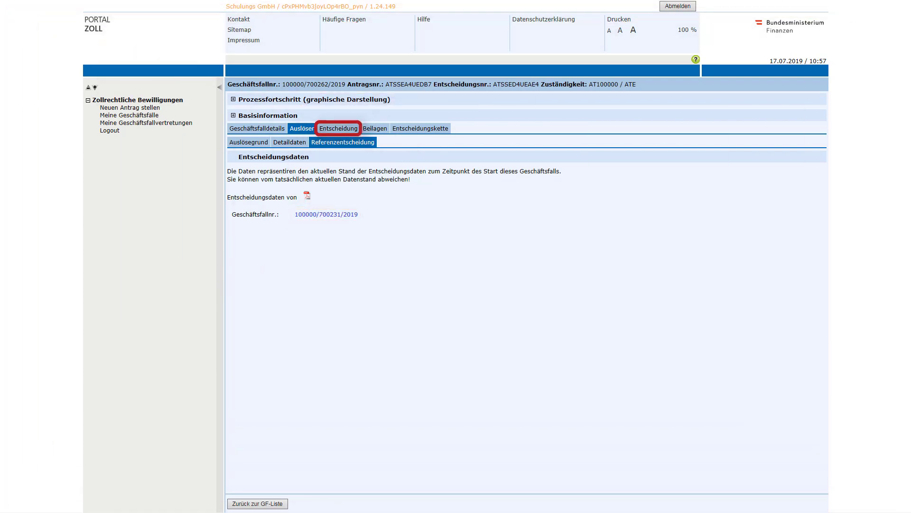
Review the case's Entscheidung data, including Rechtliches Gehör and Ergebnis, and its Beilagen
click(339, 128)
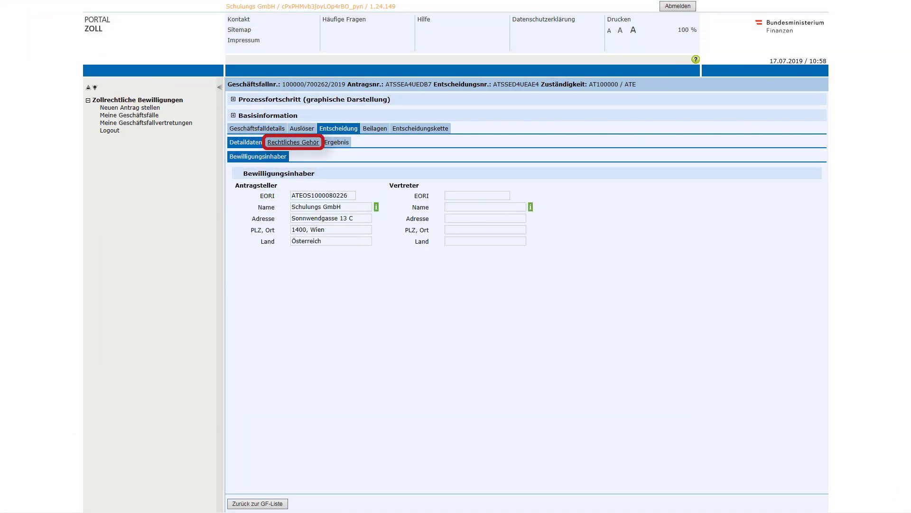
click(294, 142)
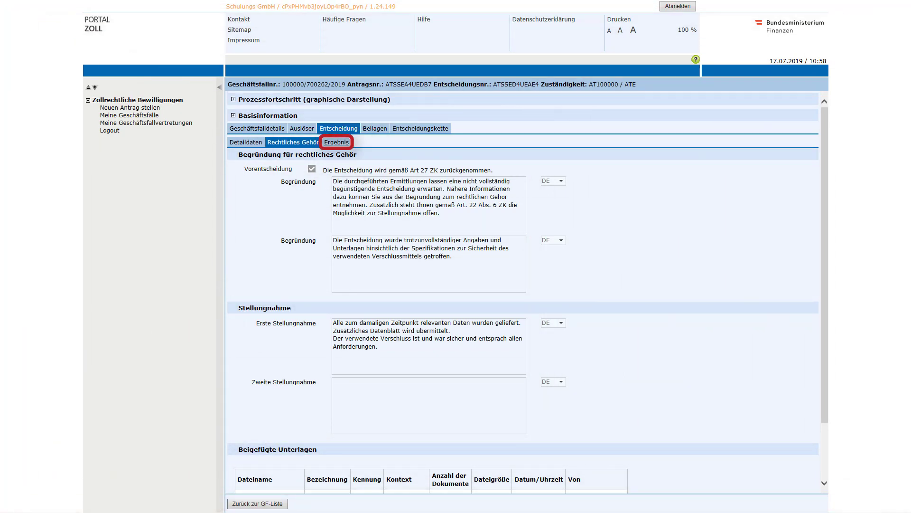
click(337, 142)
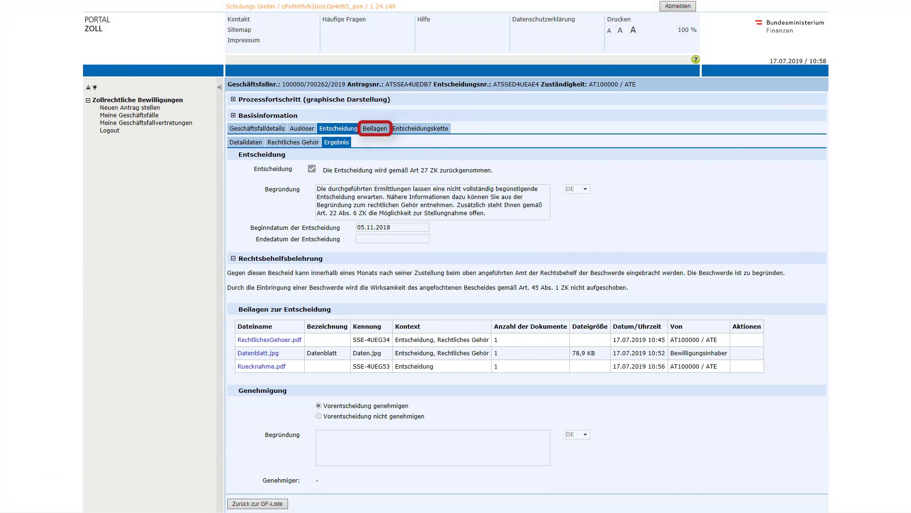
click(373, 127)
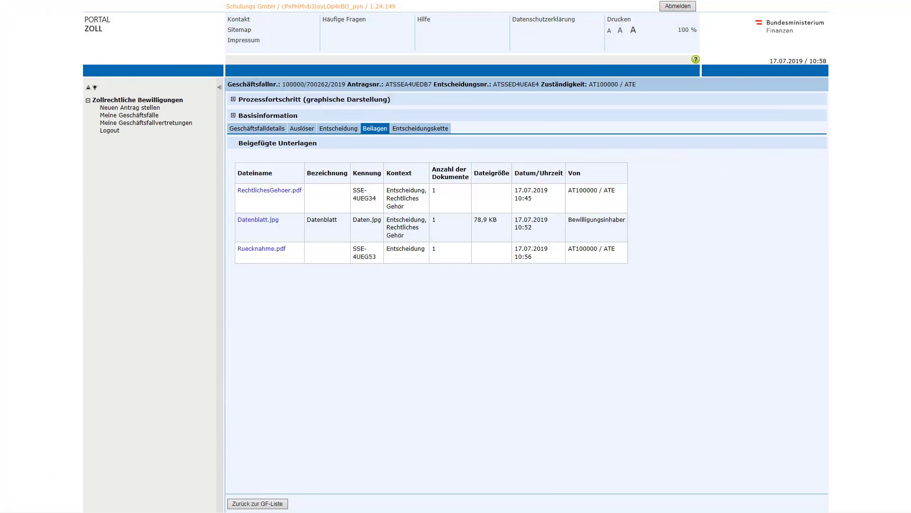